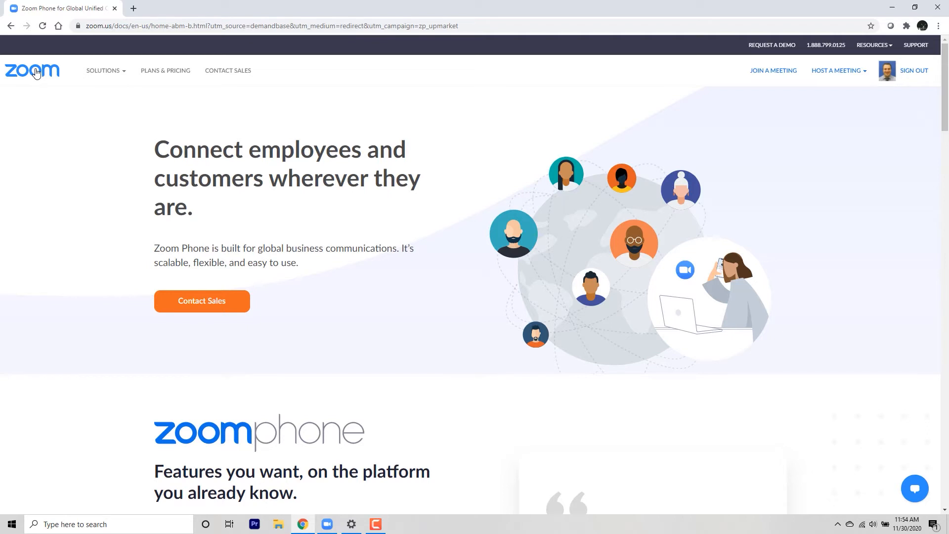
- Open the account's meeting settings page from the profile
left_click(891, 78)
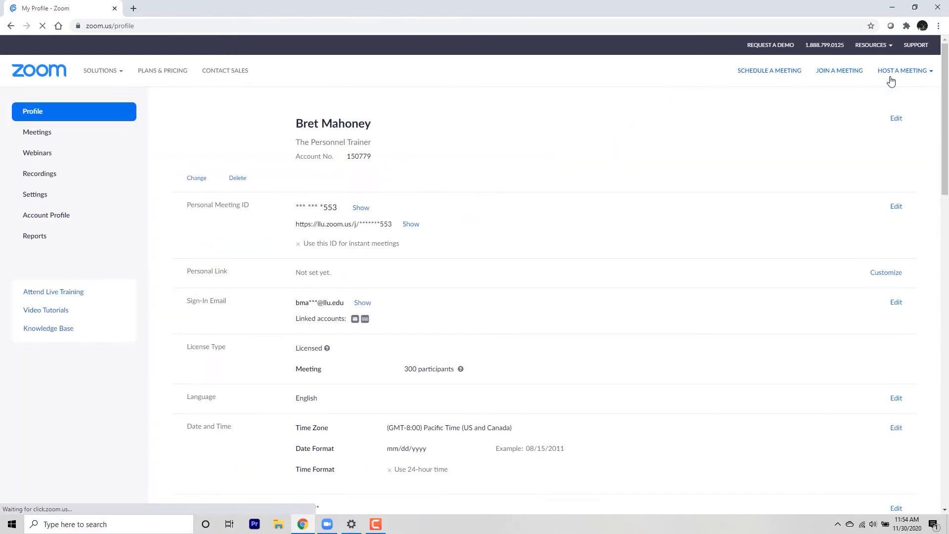
left_click(869, 74)
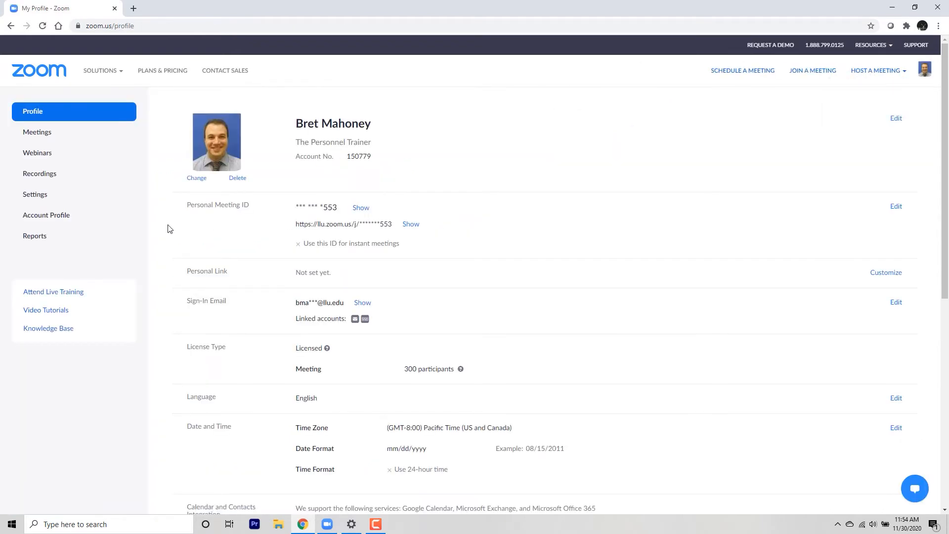
left_click(38, 197)
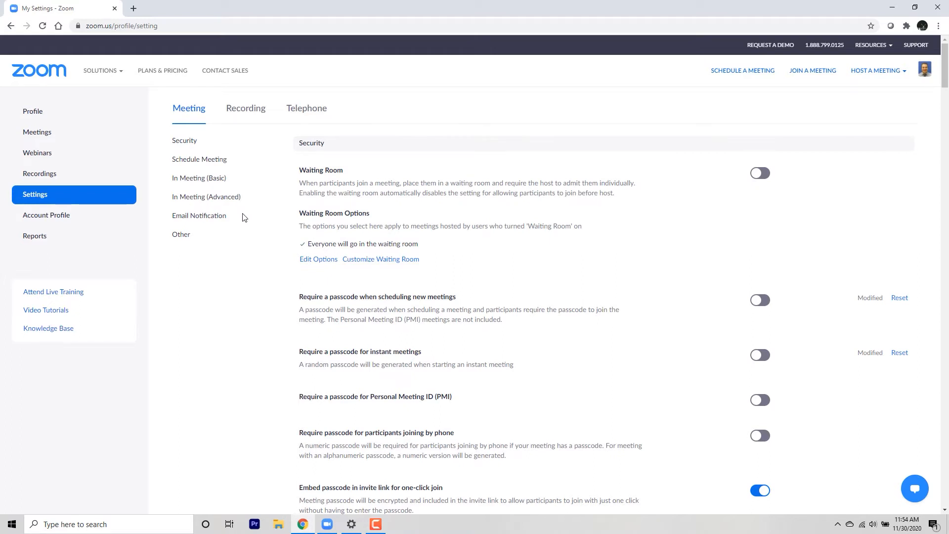
- Search the settings page for "poll" and toggle the Polling option off and back on, leaving it enabled
scroll(244, 217, "down", 1)
scroll(244, 217, "down", 5)
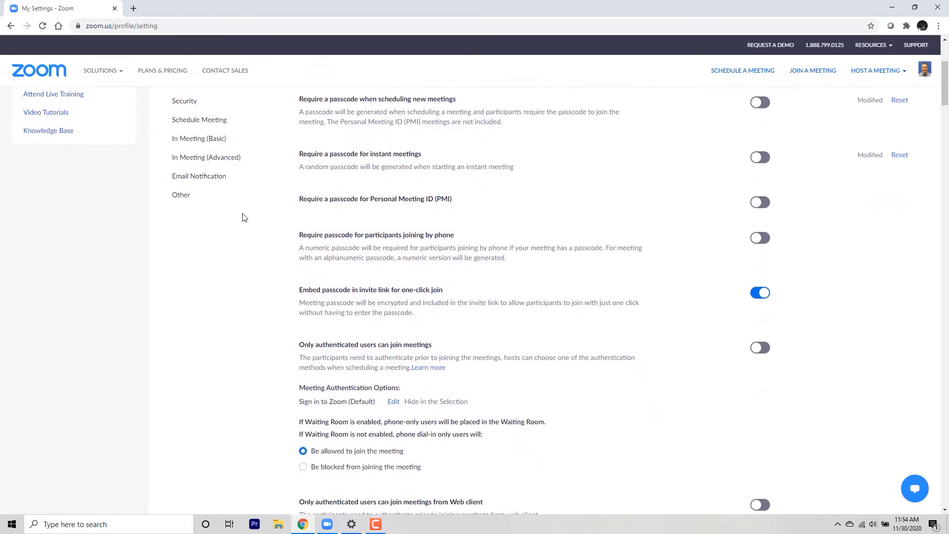
scroll(243, 217, "down", 5)
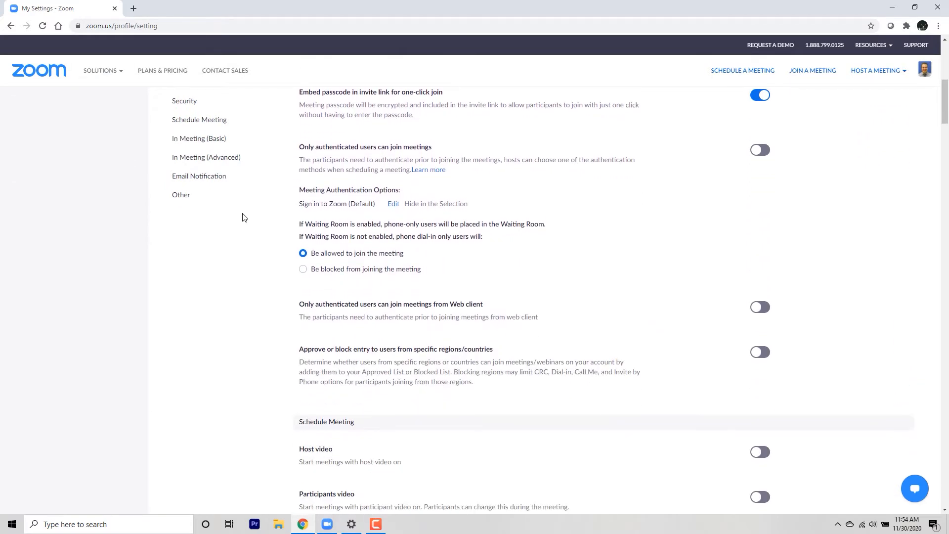
scroll(242, 213, "down", 1)
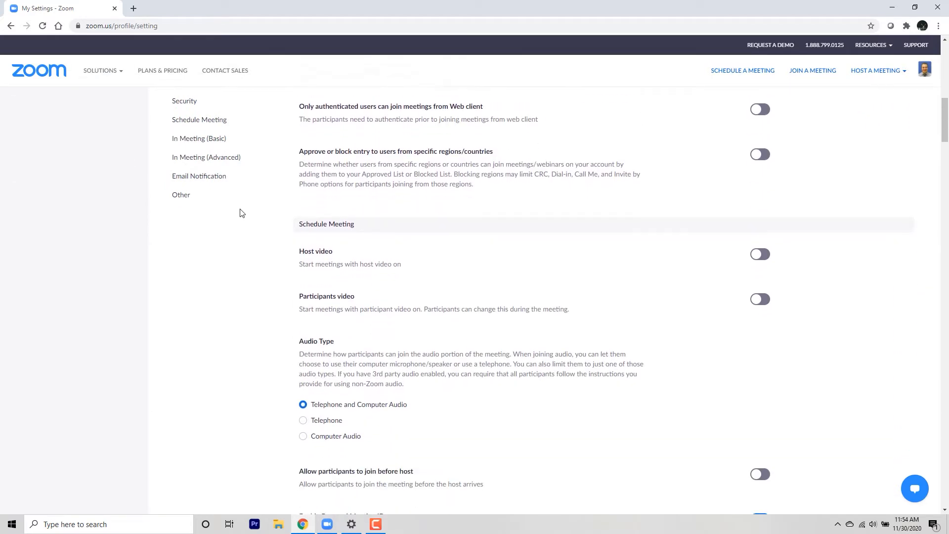
key("ctrl+f")
type("poll")
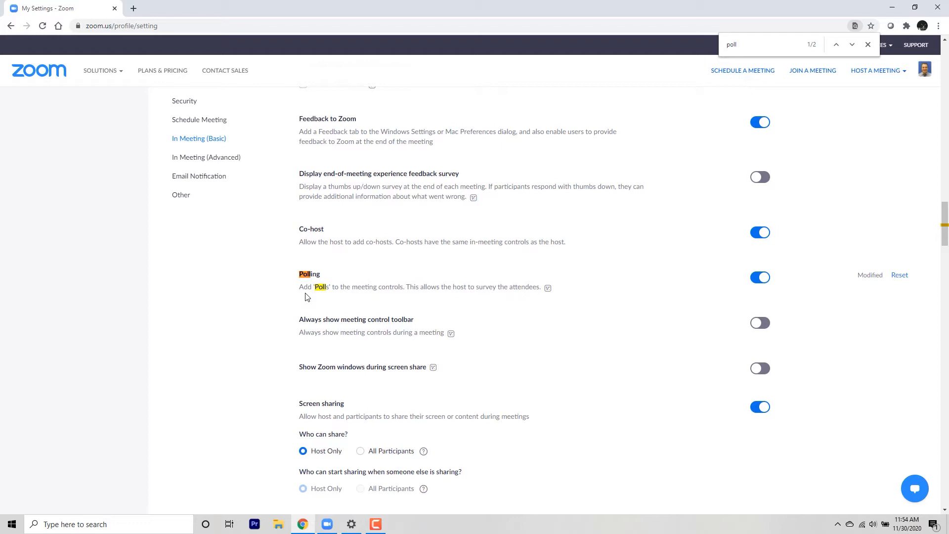
left_click(759, 287)
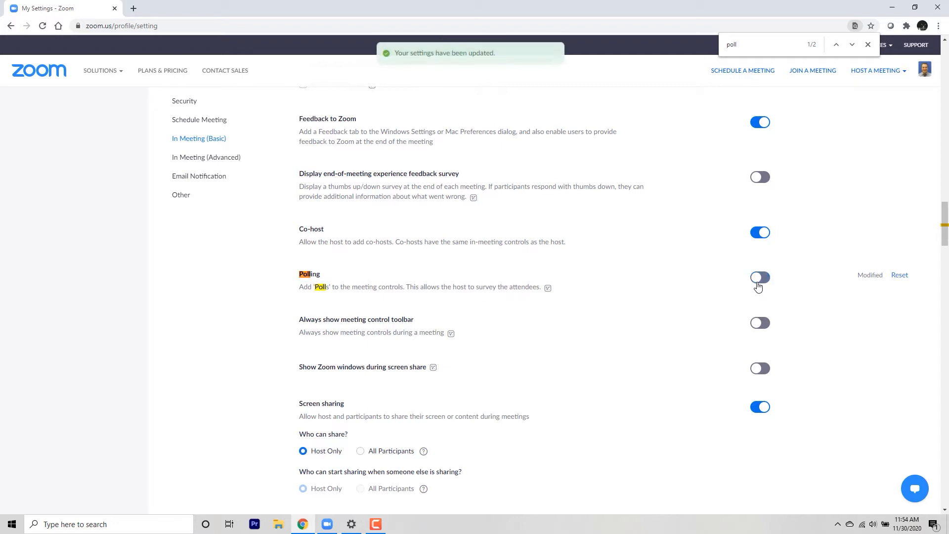
left_click(759, 287)
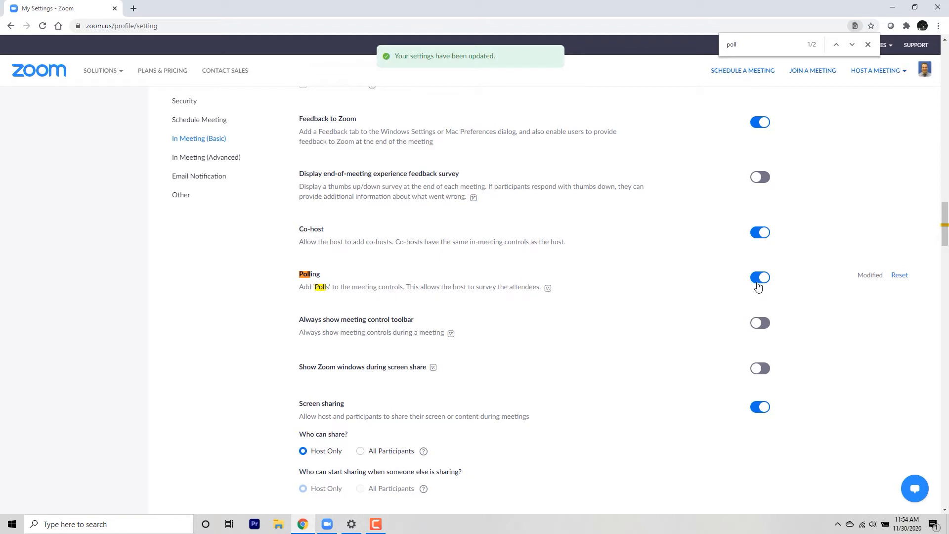
left_click(868, 44)
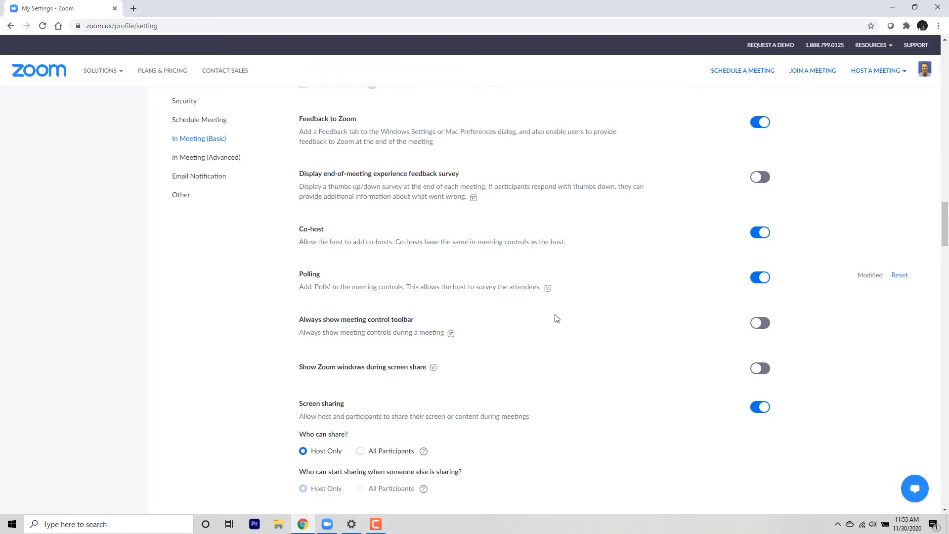
- Open the details page of today's upcoming meeting named TEST
scroll(555, 319, "up", 20)
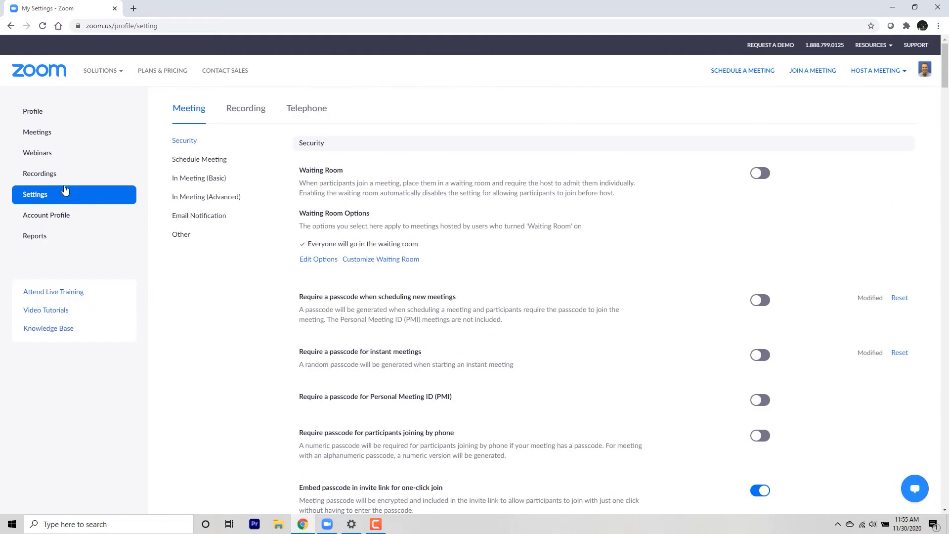
left_click(40, 132)
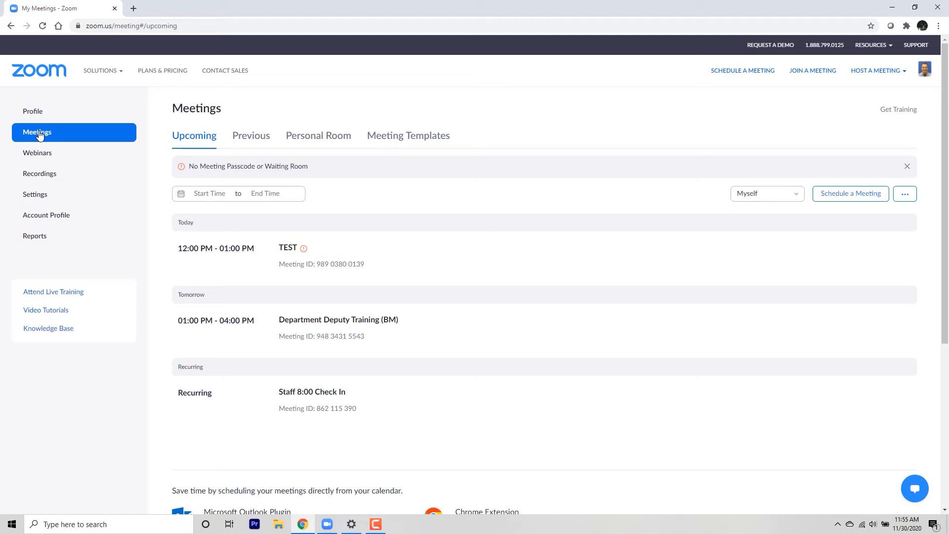
mouse_move(289, 253)
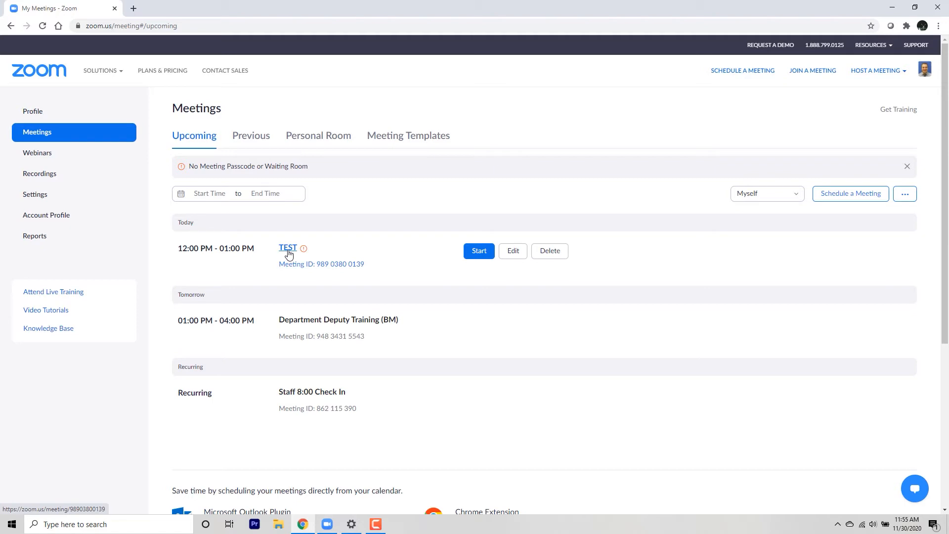
left_click(289, 248)
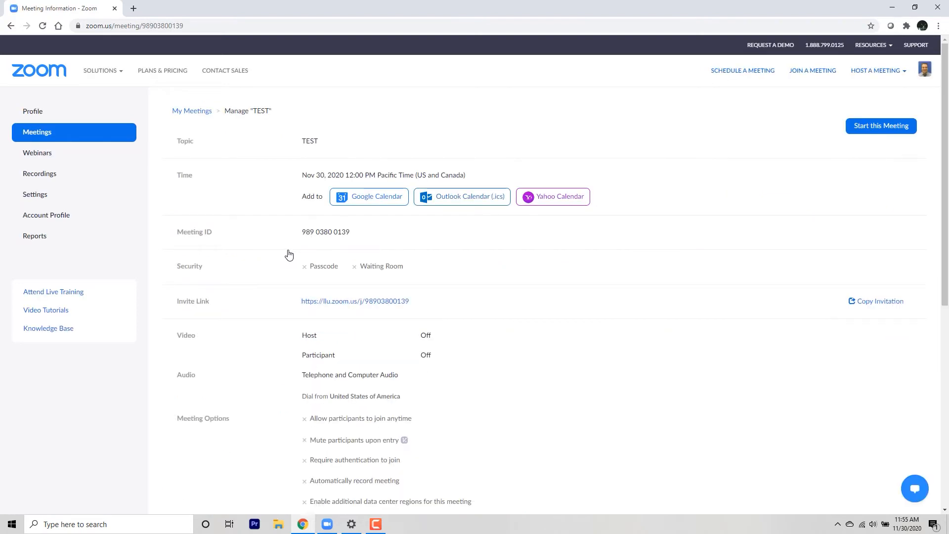
- Add a poll to the TEST meeting with the title "This is a test poll"
scroll(290, 254, "down", 6)
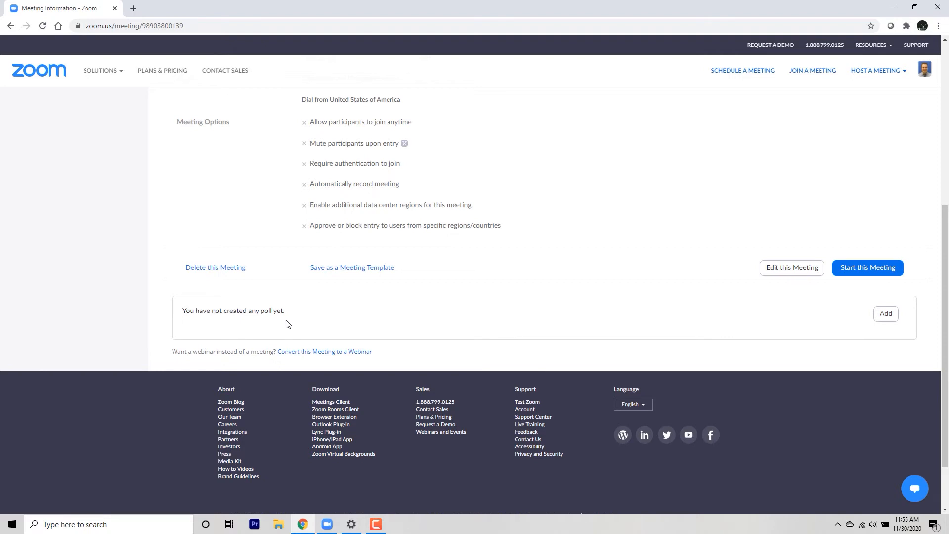
left_click(886, 315)
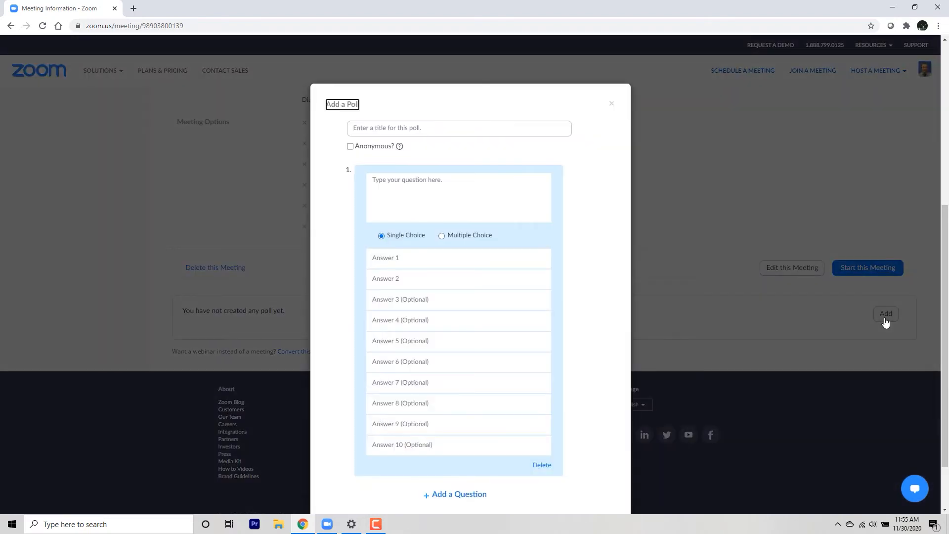
left_click(526, 130)
type("This is a test poll")
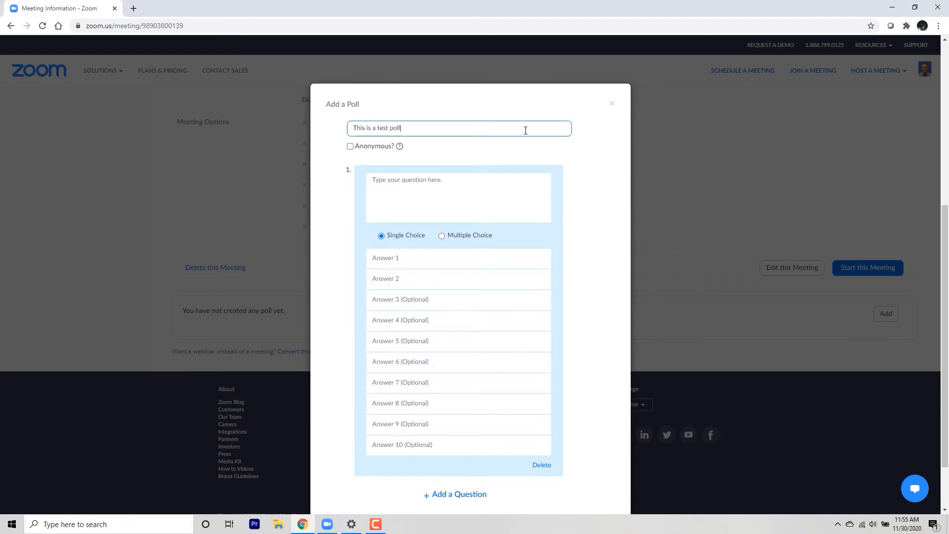
- Enter the first question "Do you like polls?" with the answers "Yes", "No" and "I don't understand the question."
left_click(490, 176)
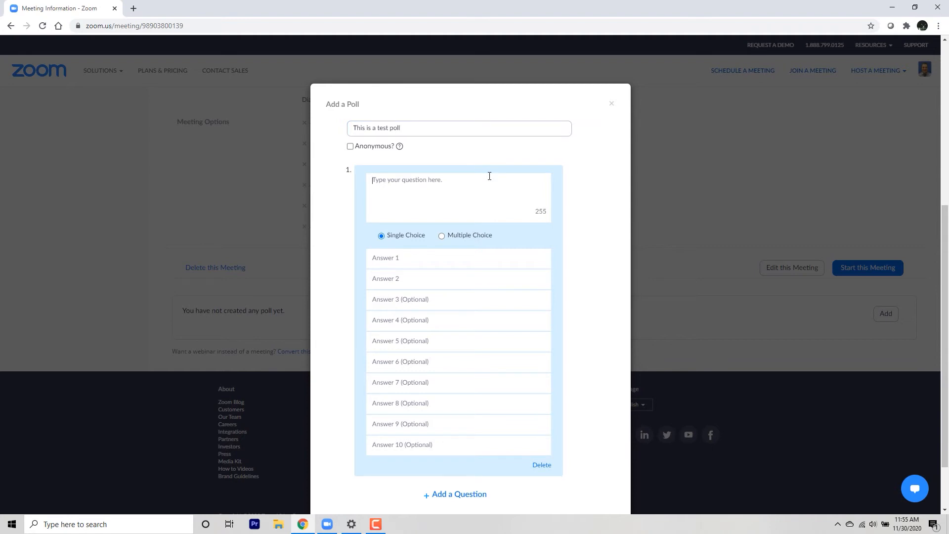
type("Do you like polls?")
left_click(414, 253)
type("Yes")
key("Tab")
type("No")
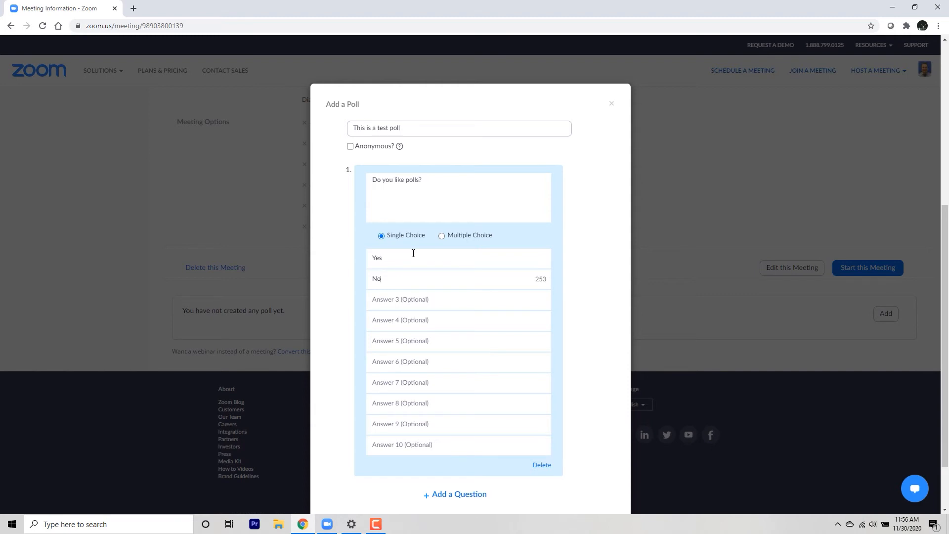
key("Tab")
type("I don't understand the question.")
- Add a second poll question reading "Do you like cheese?"
scroll(501, 479, "down", 1)
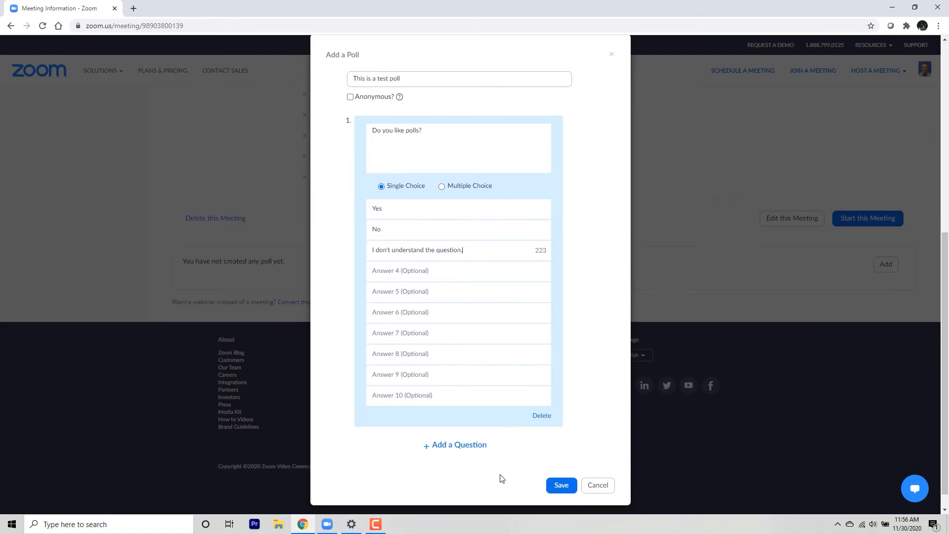
left_click(460, 445)
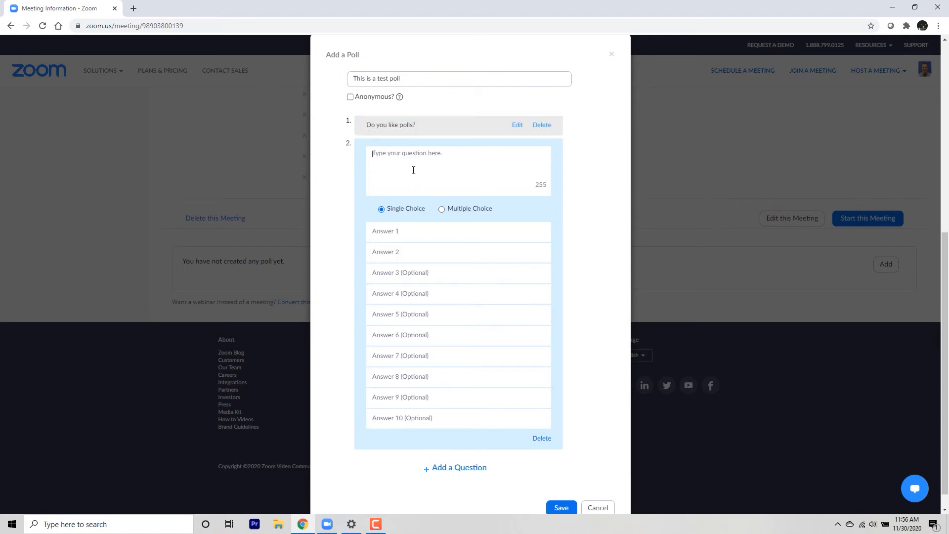
type("Do you like cheese?")
- Give the cheese question the answers "Yes", "No" and "Only if it comes from France.", and save the poll
left_click(404, 225)
type("Yes")
left_click(410, 256)
type("No")
left_click(413, 268)
type("Only if it comes from ")
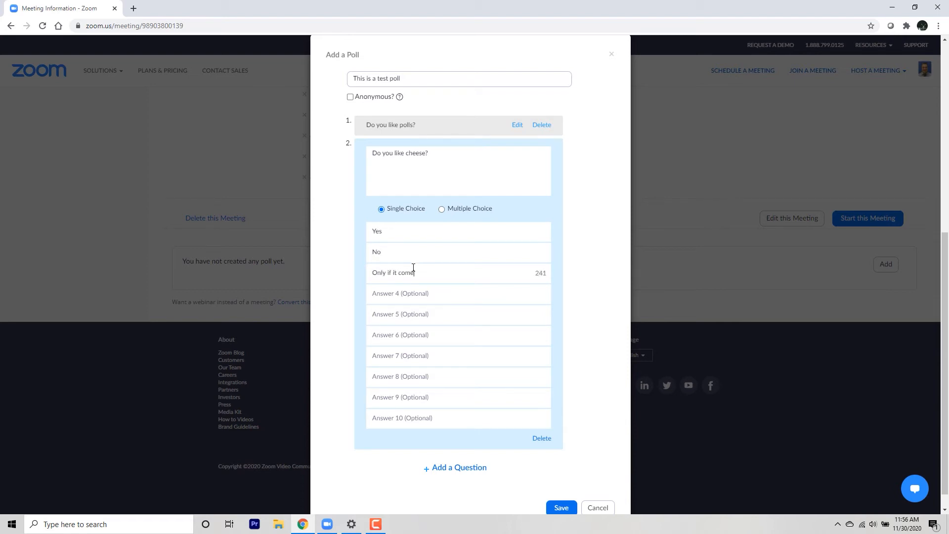
type("France.")
left_click(558, 500)
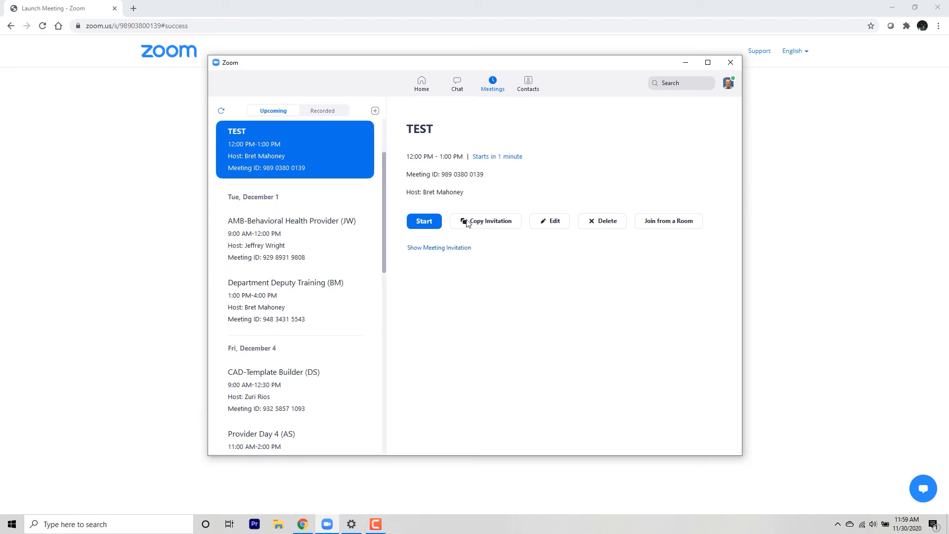
- Start the TEST meeting from the Zoom desktop client and maximize the meeting window
left_click(428, 225)
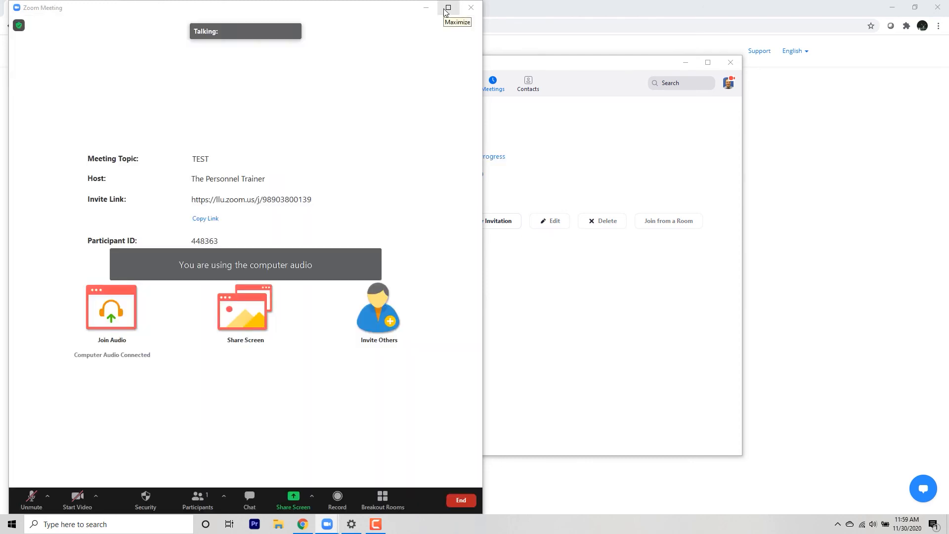
left_click(448, 8)
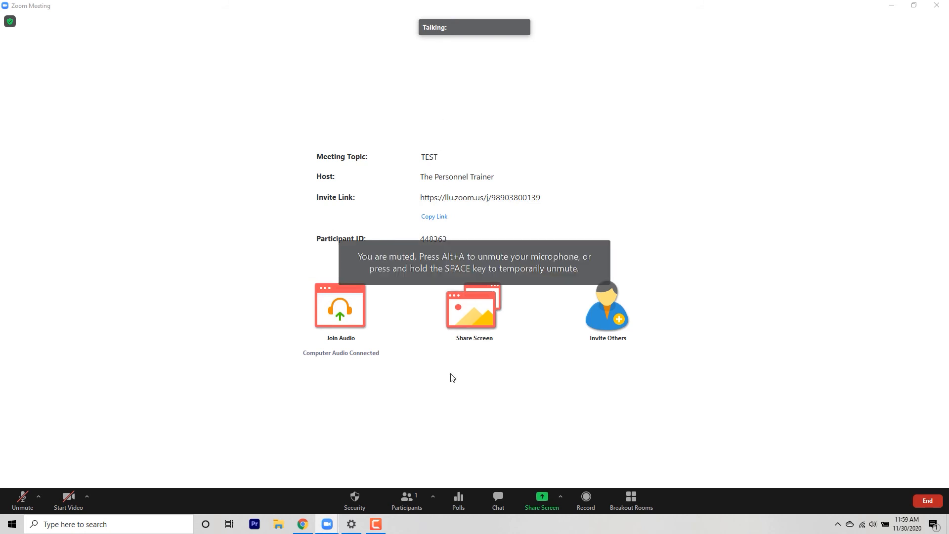
- Launch the poll "This is a test poll" in the running meeting, then end the polling
left_click(463, 511)
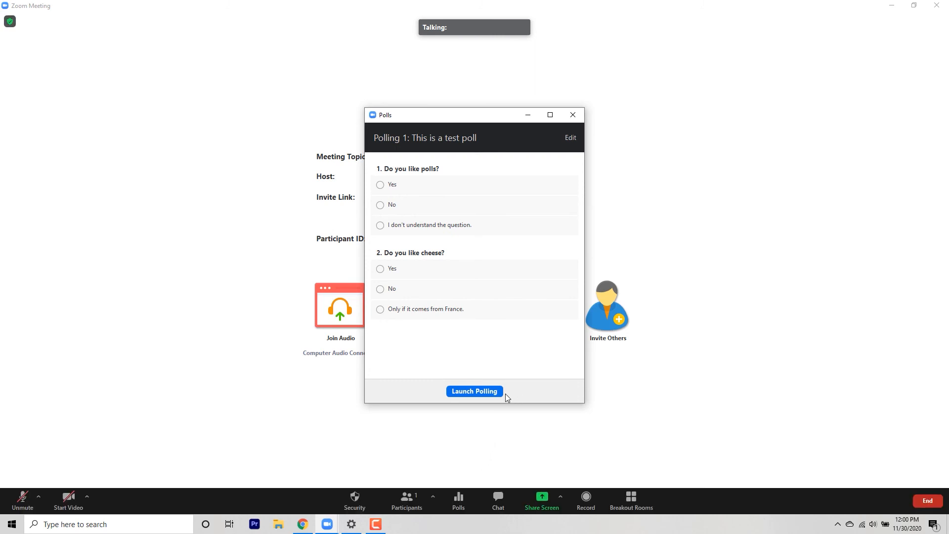
left_click(458, 394)
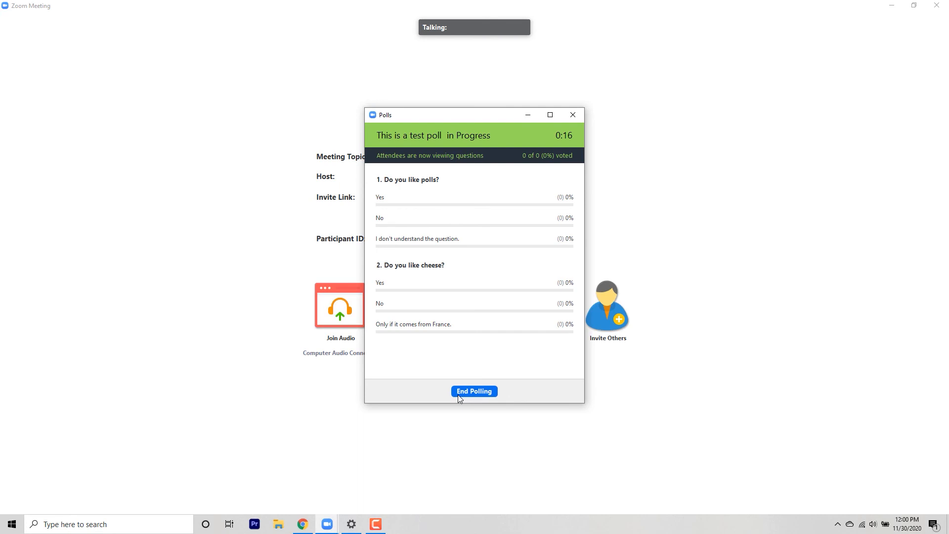
left_click(458, 392)
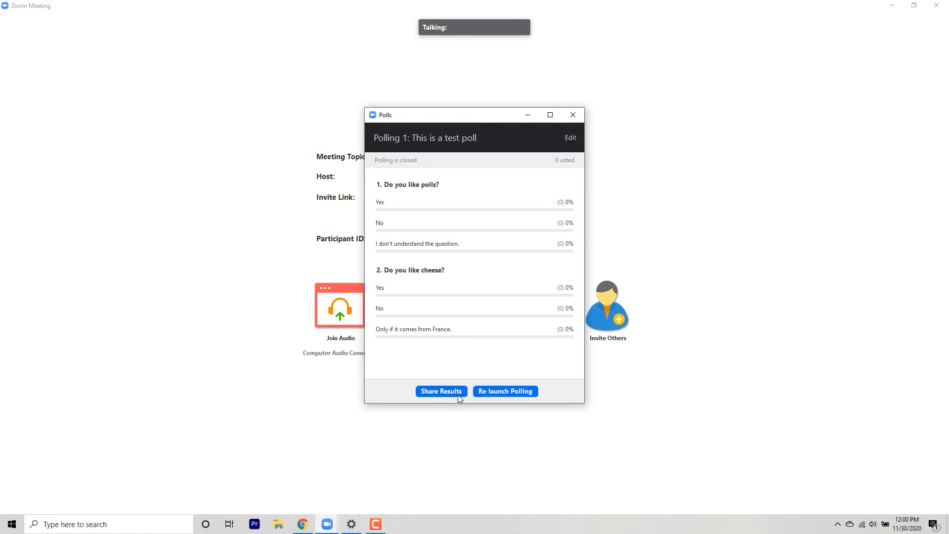